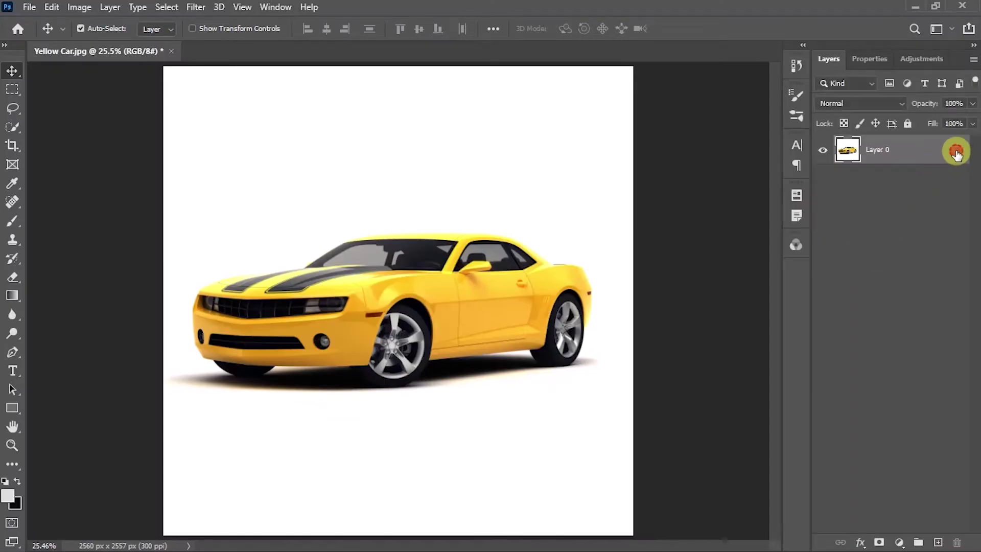
Step: Select Layer 0 and switch to the Pen Tool for tracing
click(856, 240)
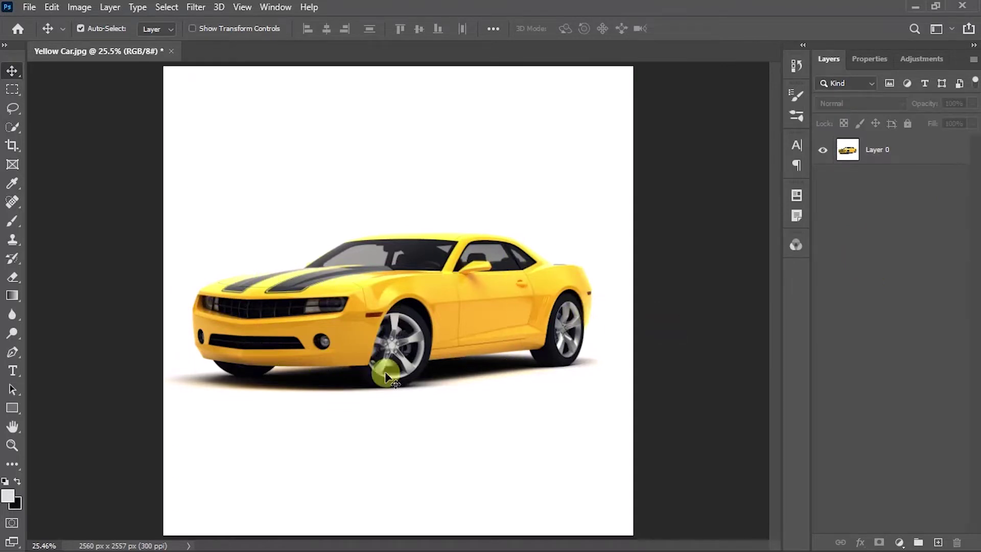
click(887, 153)
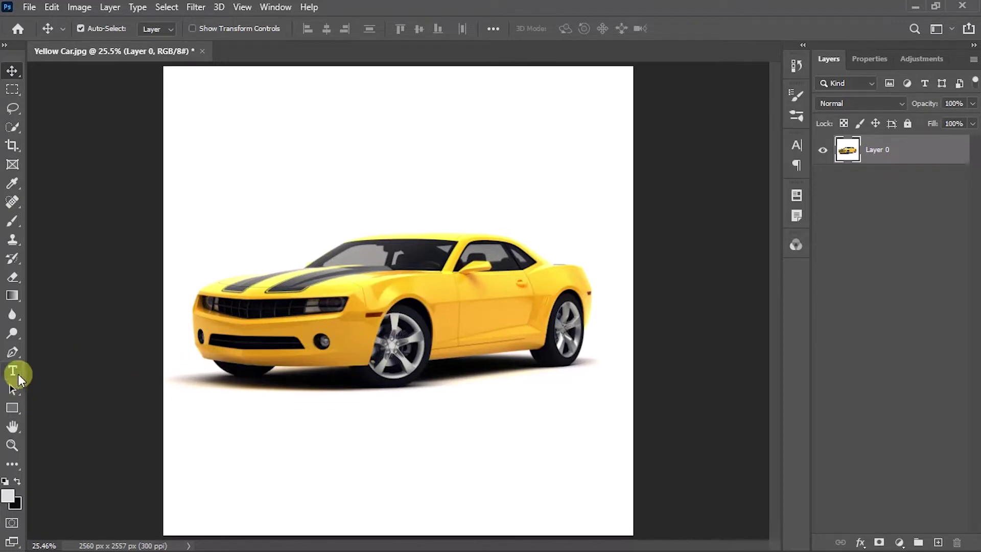
drag(13, 354, 60, 348)
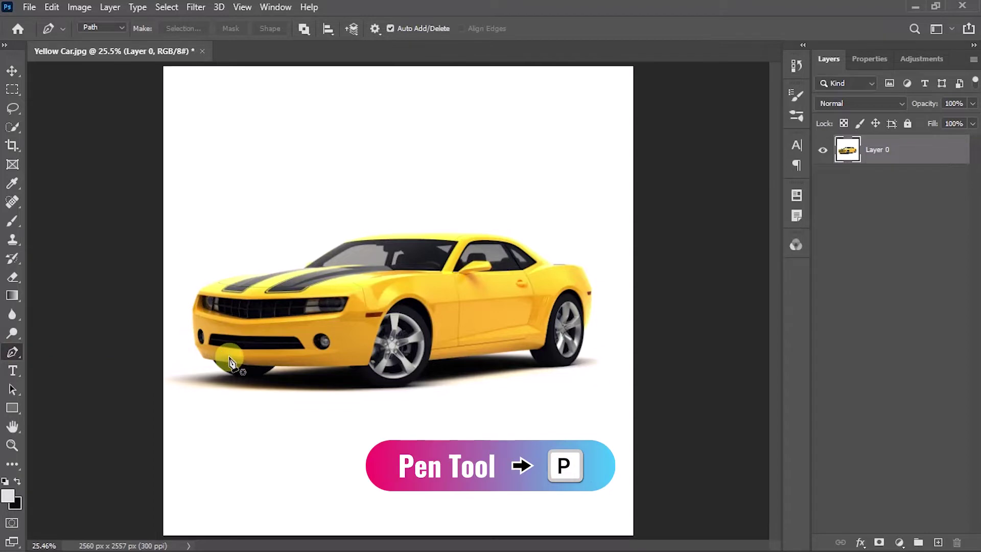
Step: Zoom in and start the car outline path along the front edge, roofline and trunk corner
scroll(229, 363, up, 3)
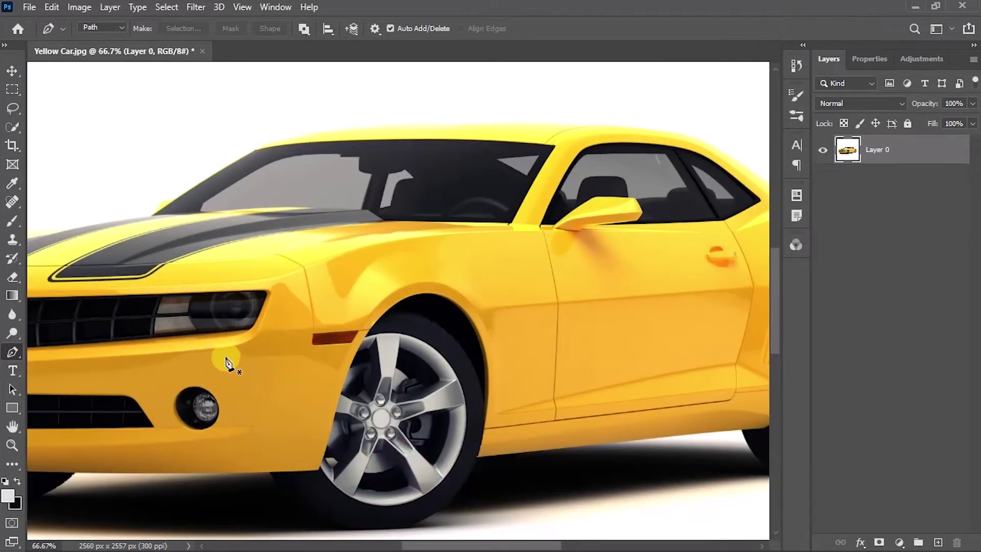
drag(225, 355, 650, 324)
scroll(351, 352, up, 2)
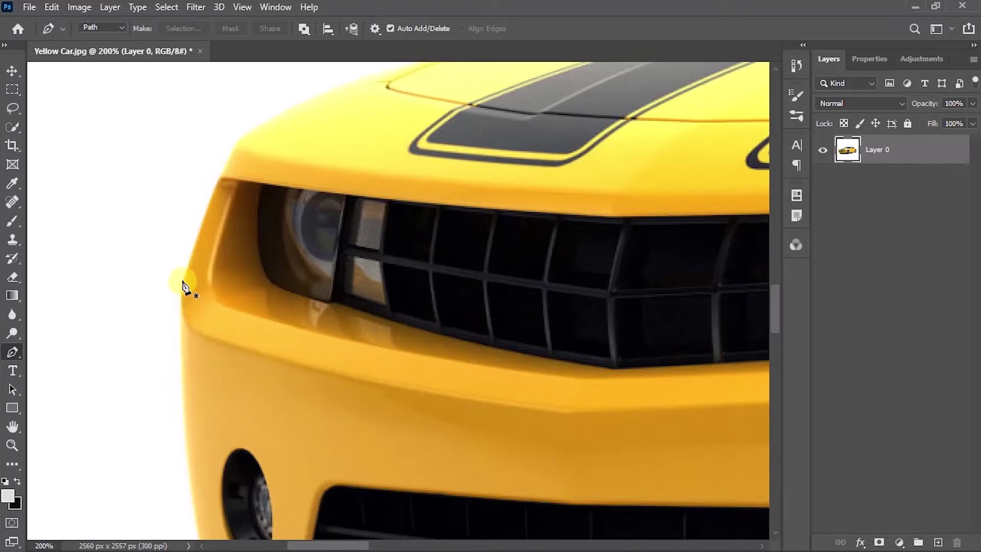
drag(185, 287, 684, 197)
drag(588, 333, 586, 333)
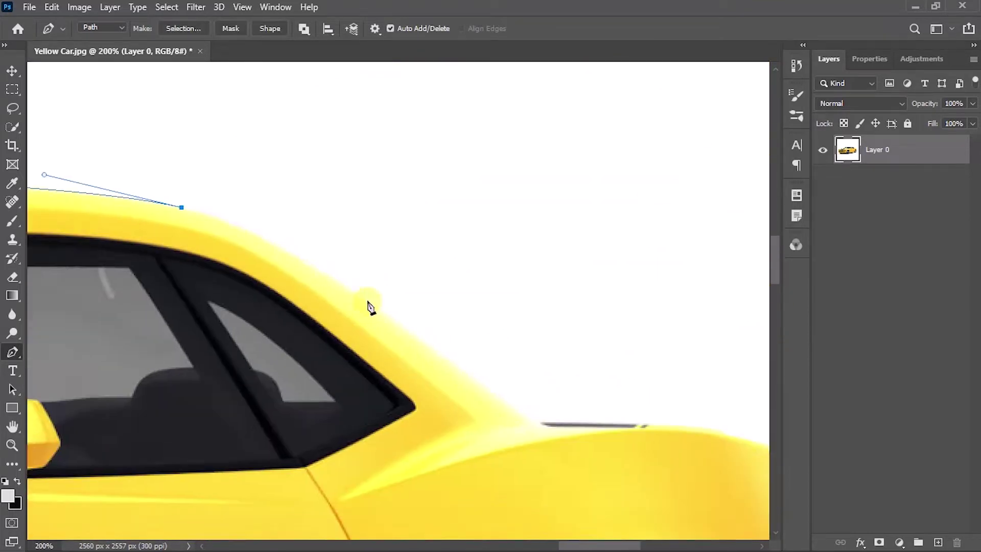
scroll(369, 305, right, 3)
scroll(624, 365, up, 1)
click(762, 432)
scroll(499, 296, down, 2)
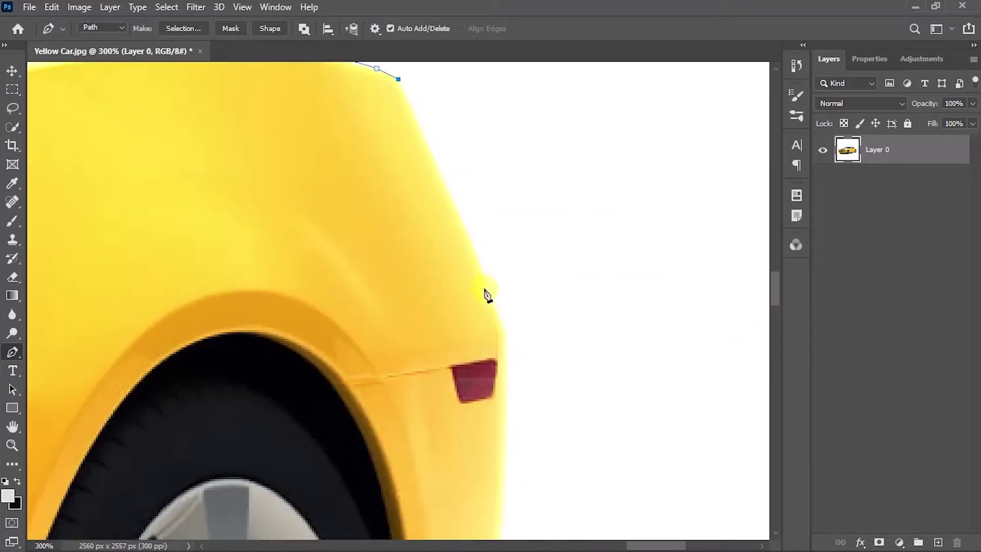
scroll(487, 295, down, 5)
Step: Continue the path along the lower body edge and front bumper, closing it around the car
drag(457, 247, 487, 199)
scroll(407, 352, down, 2)
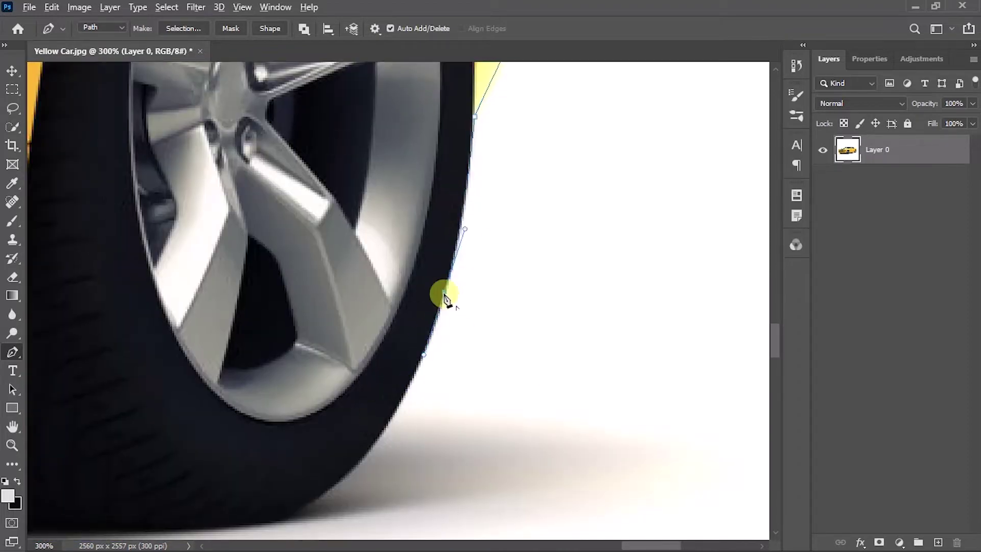
scroll(439, 296, down, 3)
click(351, 383)
scroll(351, 383, left, 3)
drag(307, 404, 227, 365)
scroll(210, 366, up, 1)
click(313, 344)
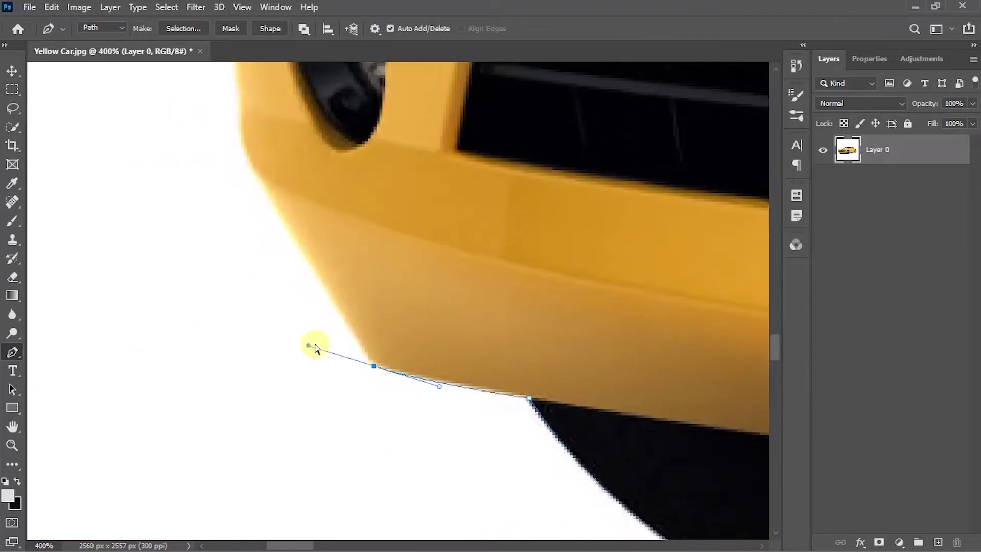
click(308, 248)
click(368, 351)
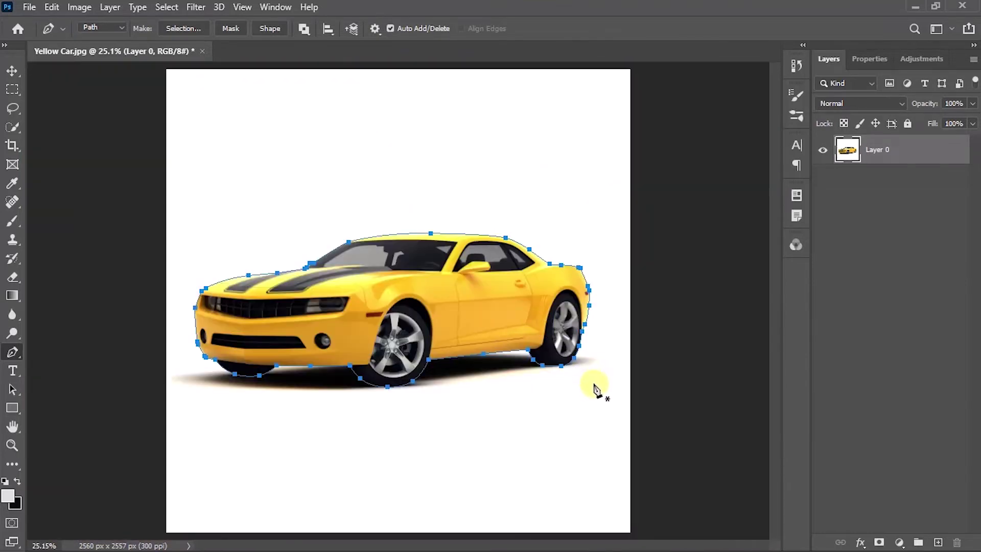
Step: Turn the car path into a selection and copy it to a new Layer 1
key(v)
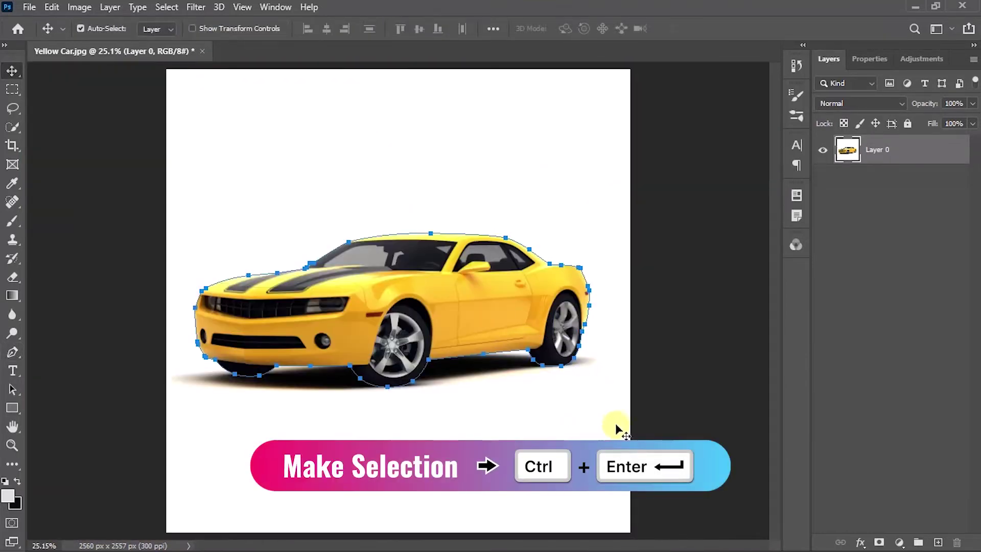
key(ctrl+Return)
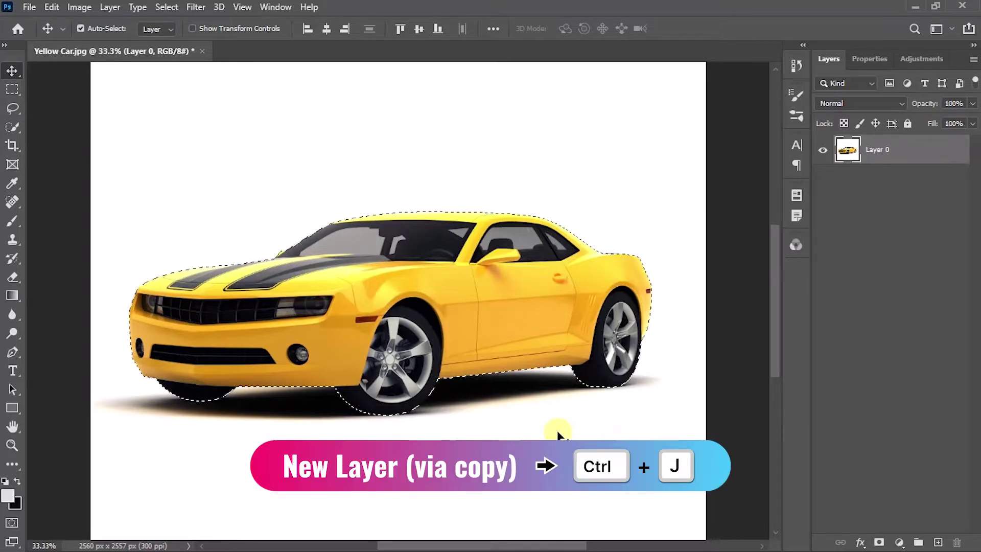
key(ctrl+j)
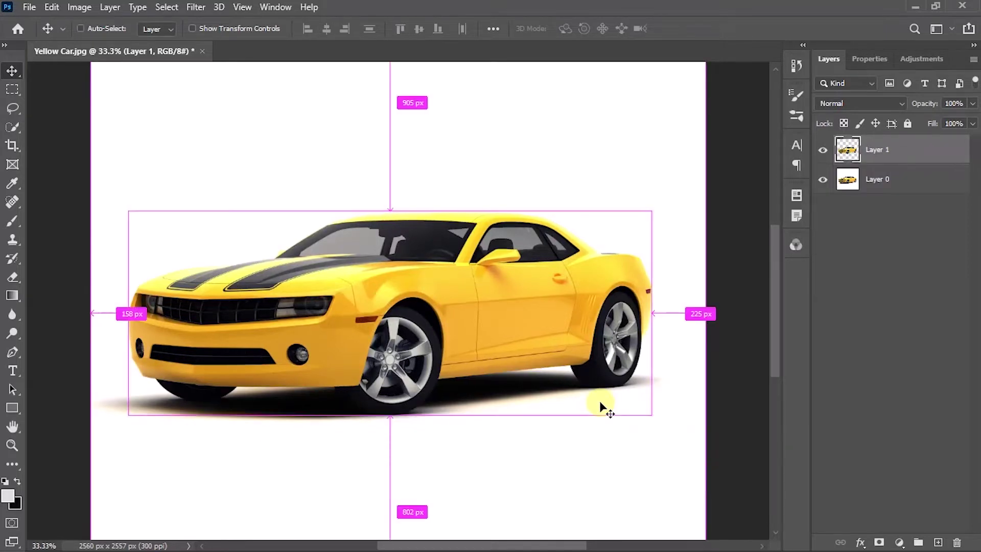
Step: Hide Layer 1, show Layer 0 again and select Layer 0
click(822, 179)
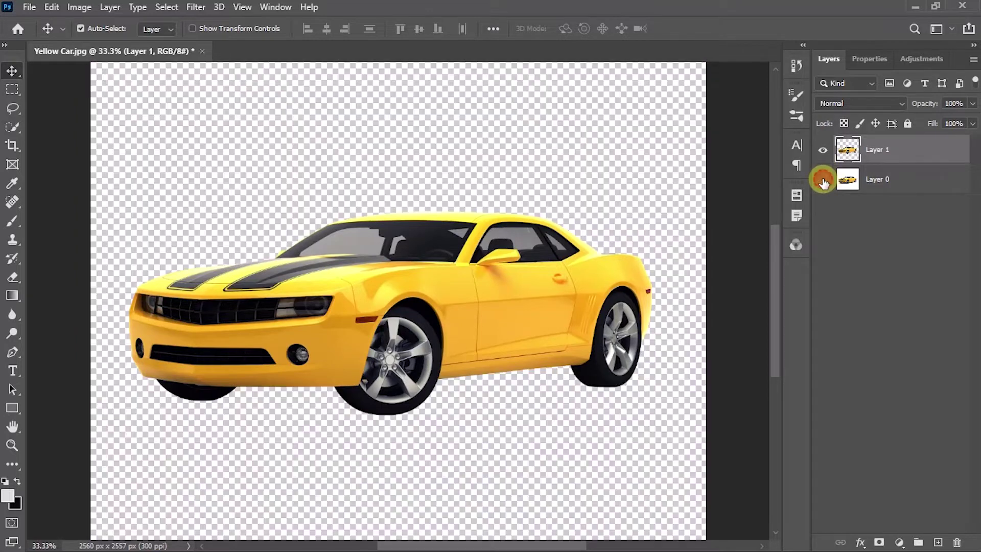
click(823, 149)
click(823, 180)
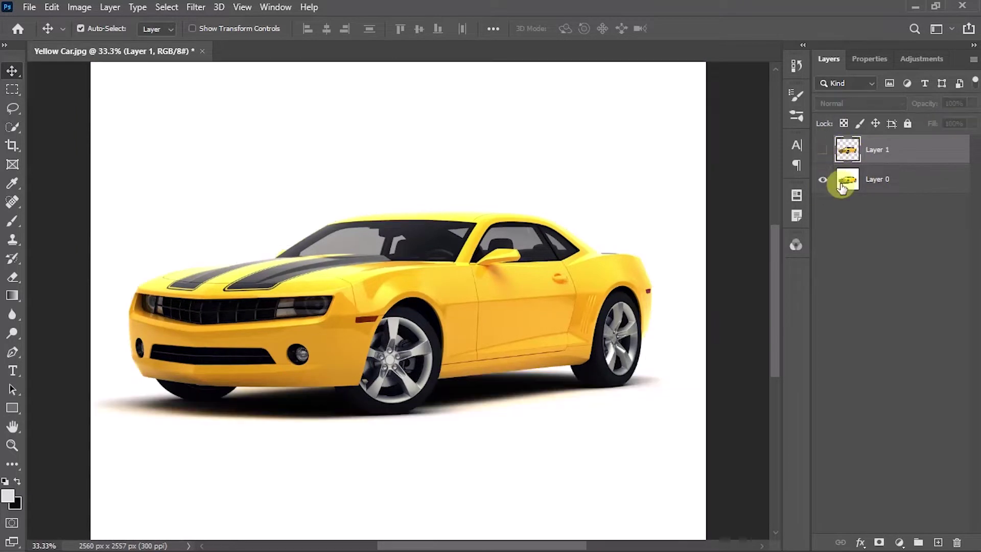
click(897, 179)
Step: Lasso the shadow area beneath the car, copy it to Layer 2, and hide Layer 0
key(ctrl+minus)
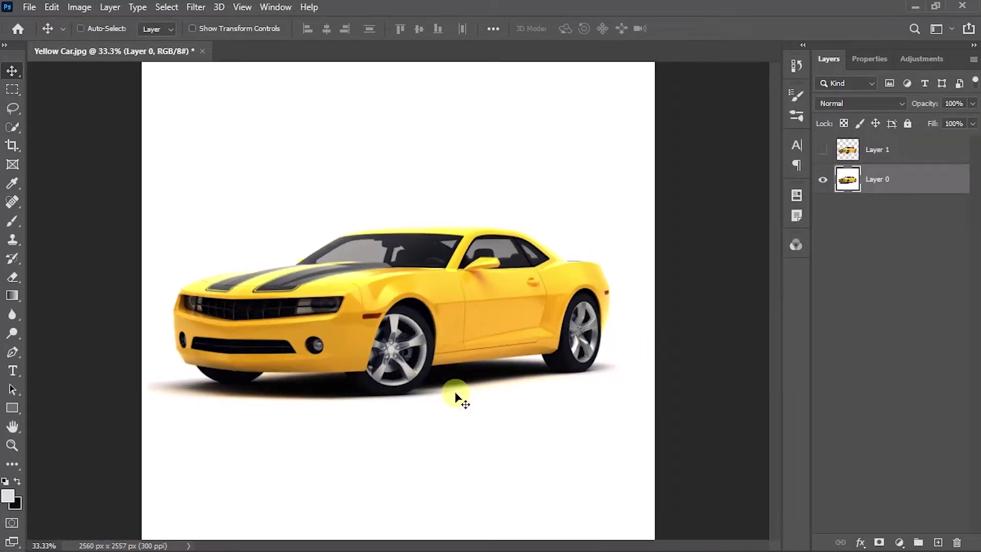
click(13, 109)
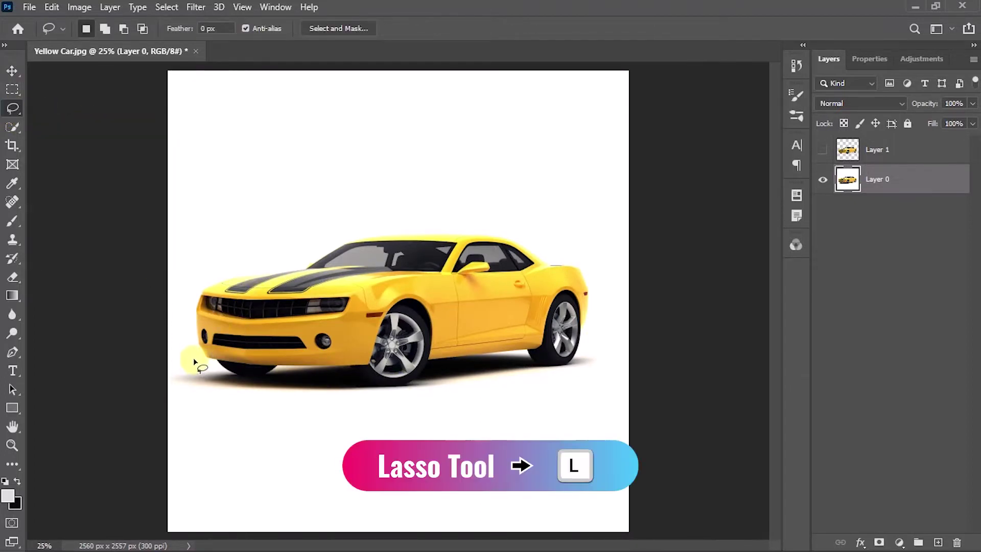
mouse_move(201, 360)
mouse_down()
mouse_move(436, 340)
mouse_move(588, 346)
mouse_up()
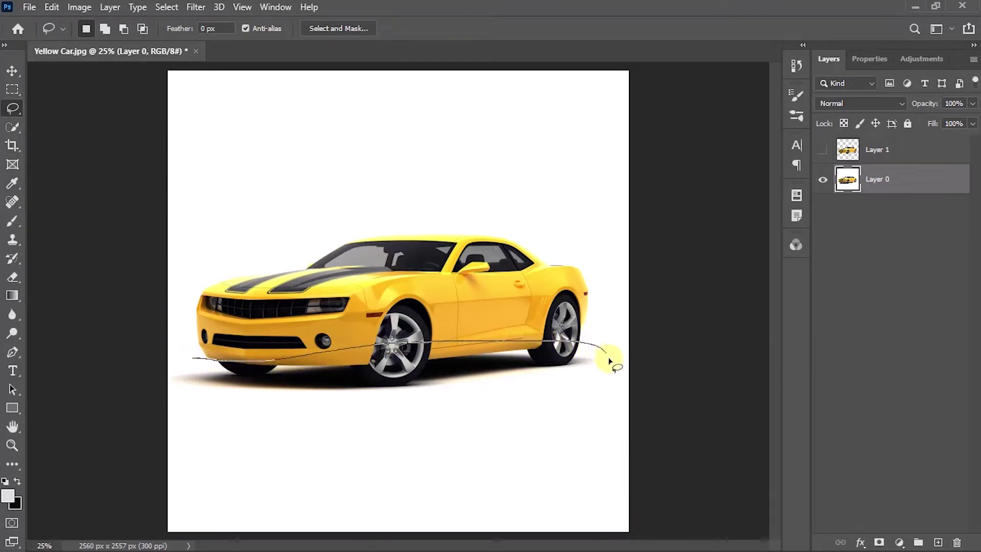
mouse_move(590, 384)
mouse_down()
mouse_move(387, 407)
mouse_move(248, 406)
mouse_move(179, 389)
mouse_move(196, 360)
mouse_up()
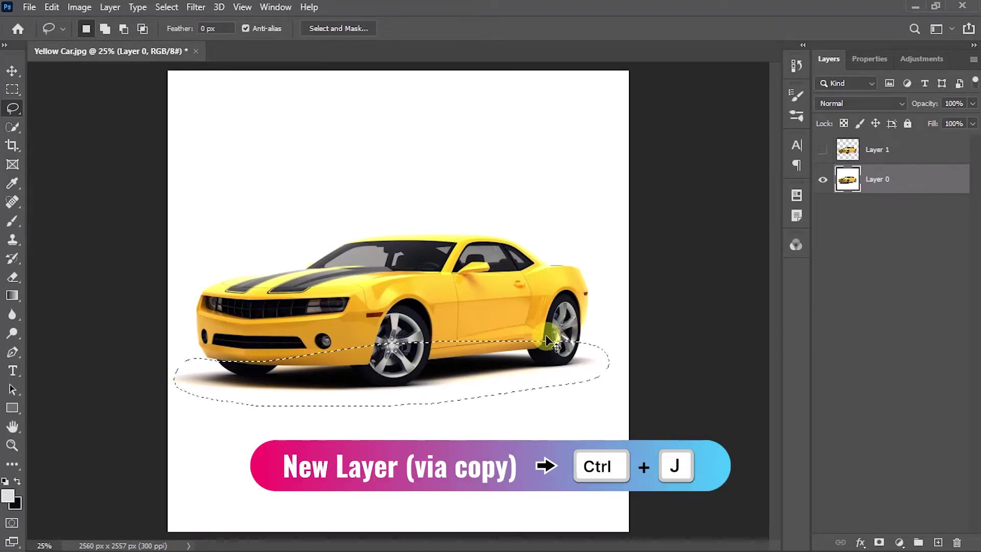
key(ctrl+j)
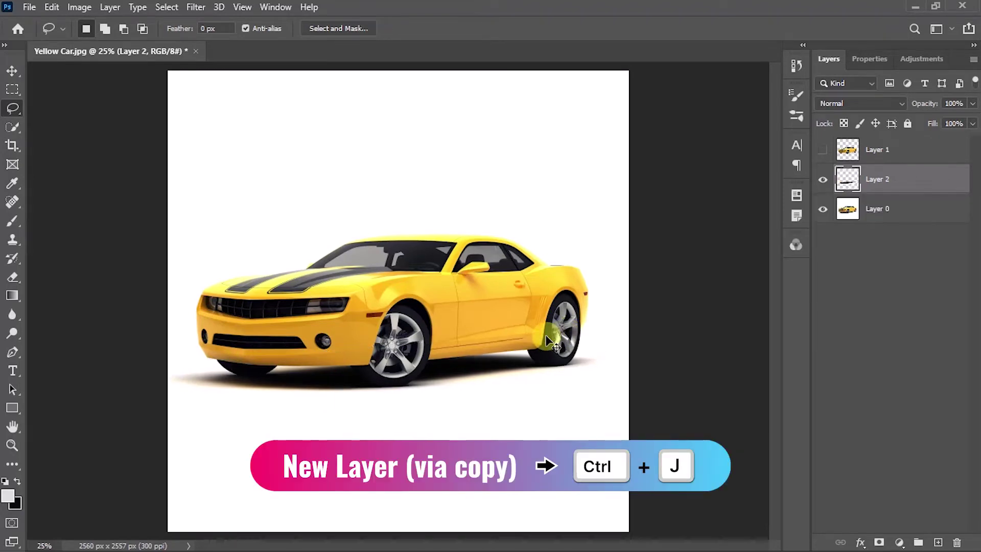
click(823, 208)
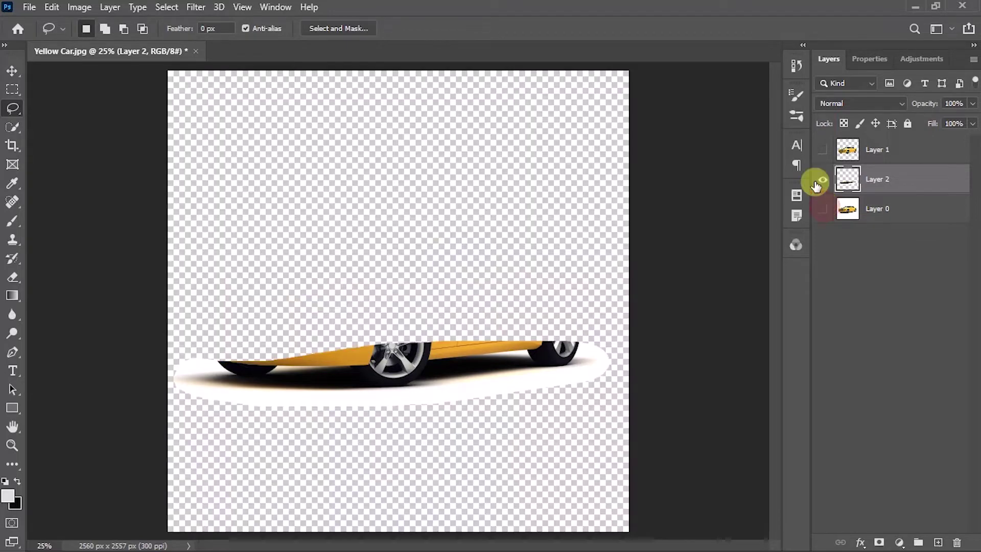
Step: Show the car cutout on Layer 1 and delete Layer 0
click(821, 152)
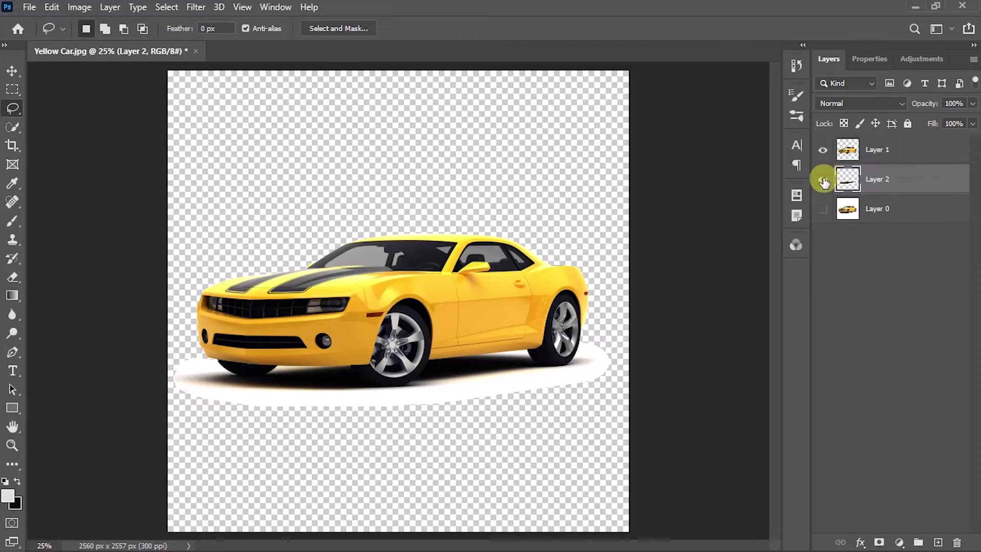
click(869, 213)
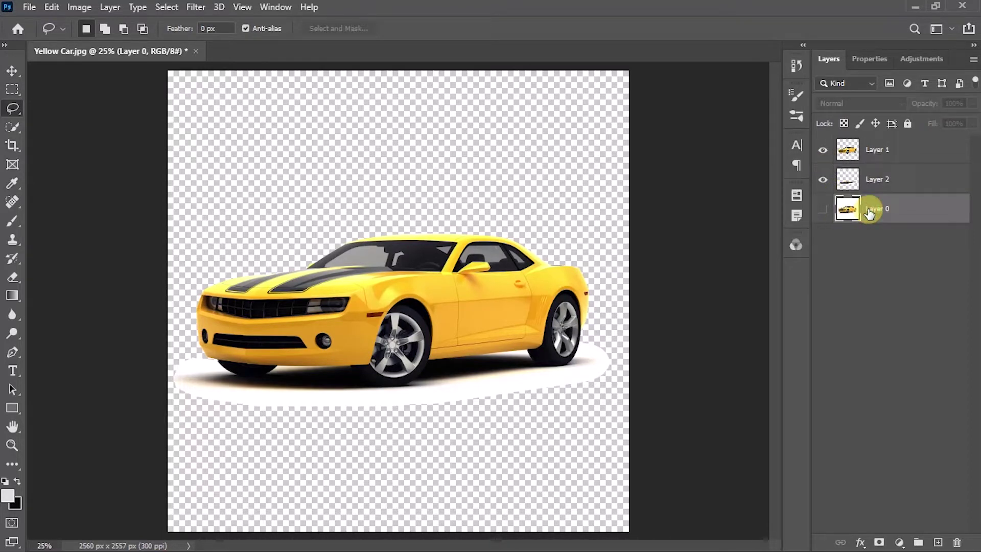
key(Delete)
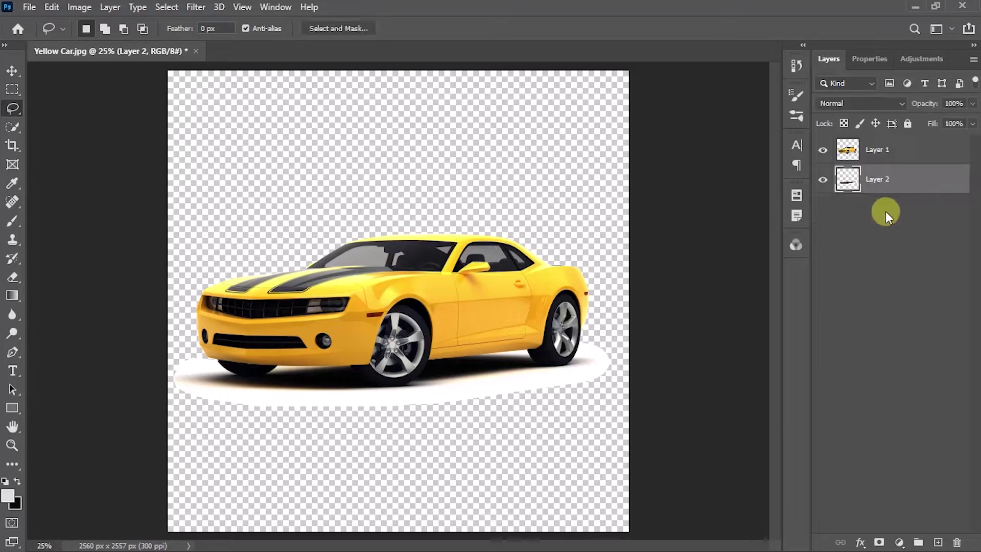
Step: Add a Gradient Fill layer and set its left colour stop to yellow
click(899, 542)
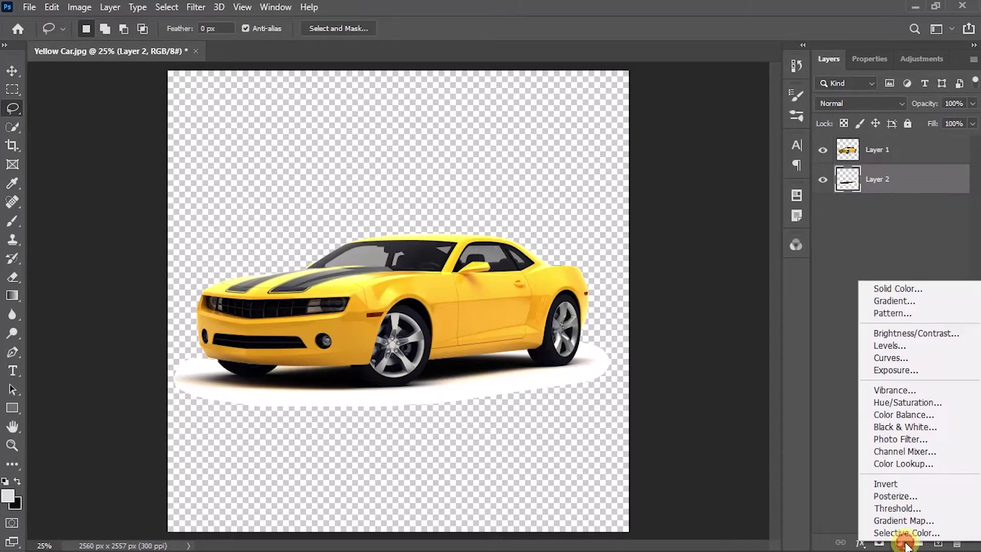
click(894, 299)
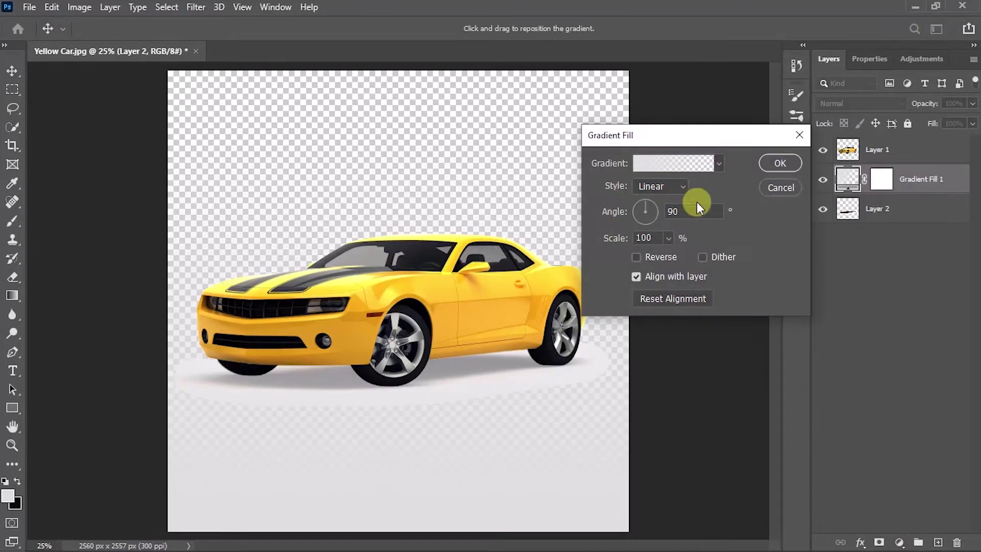
click(707, 164)
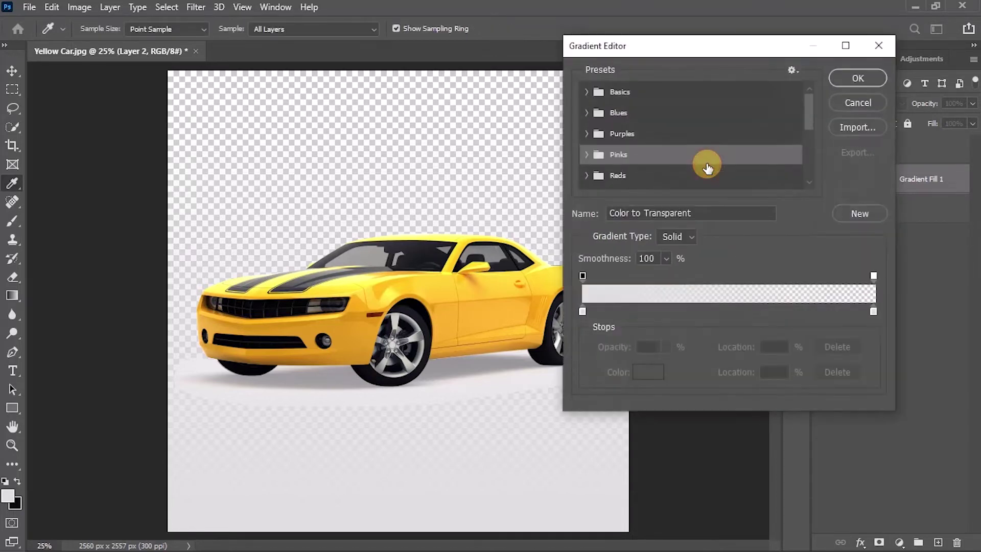
double_click(582, 309)
click(820, 187)
click(781, 88)
click(927, 75)
Step: Set the gradient's right colour stop to red with opacity 100
double_click(874, 311)
click(801, 250)
click(820, 248)
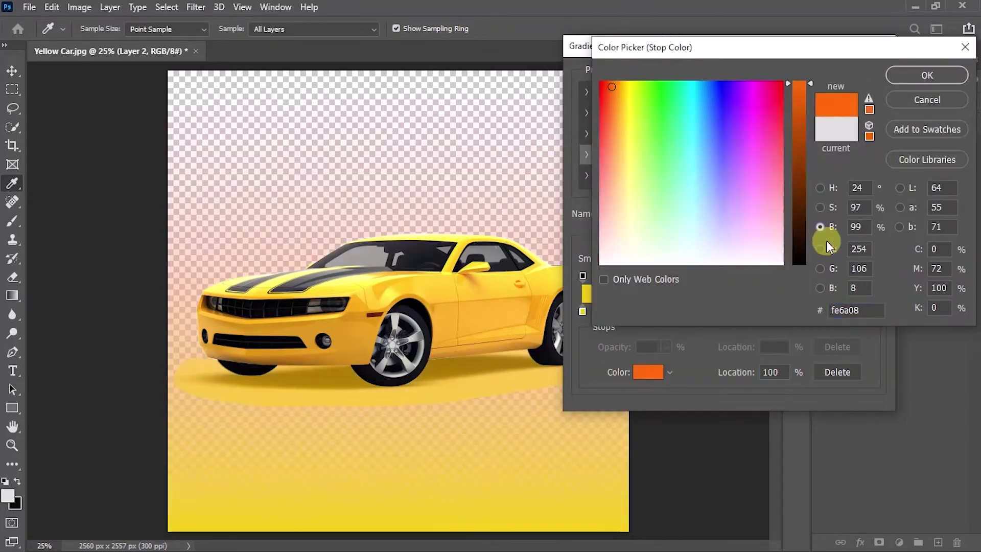
click(605, 258)
click(927, 75)
click(874, 275)
text(100)
key(Return)
Step: Set the gradient angle to 136.29° and move the fill layer below Layer 2
drag(643, 209, 632, 201)
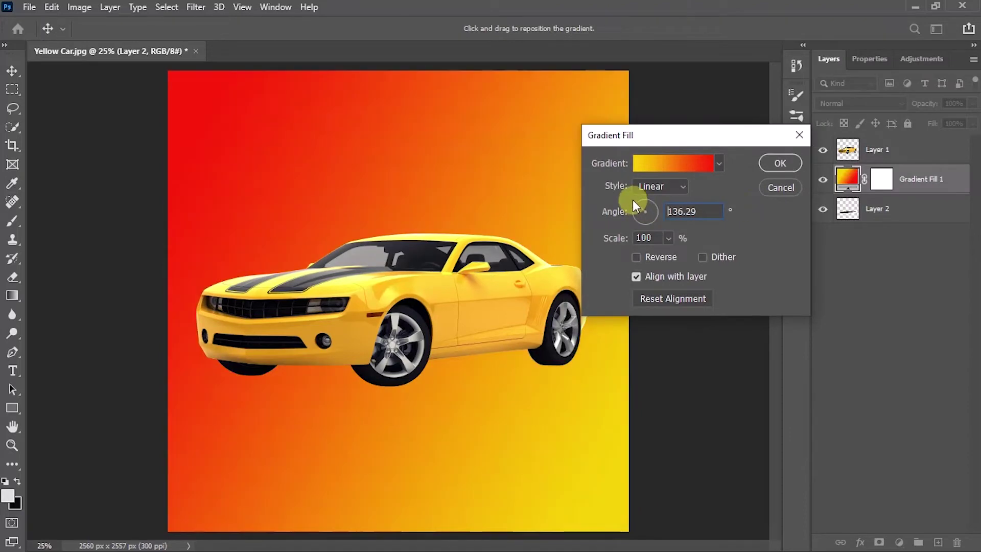
key(Return)
drag(900, 179, 912, 225)
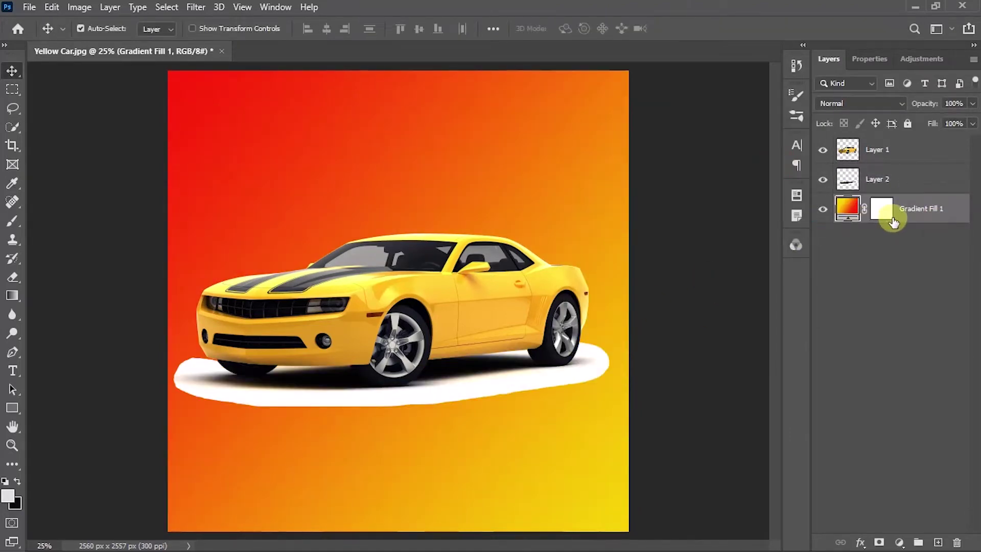
Step: Rename Layer 2 to Shadow, Layer 1 to Car, and Gradient Fill 1 to Background
click(895, 180)
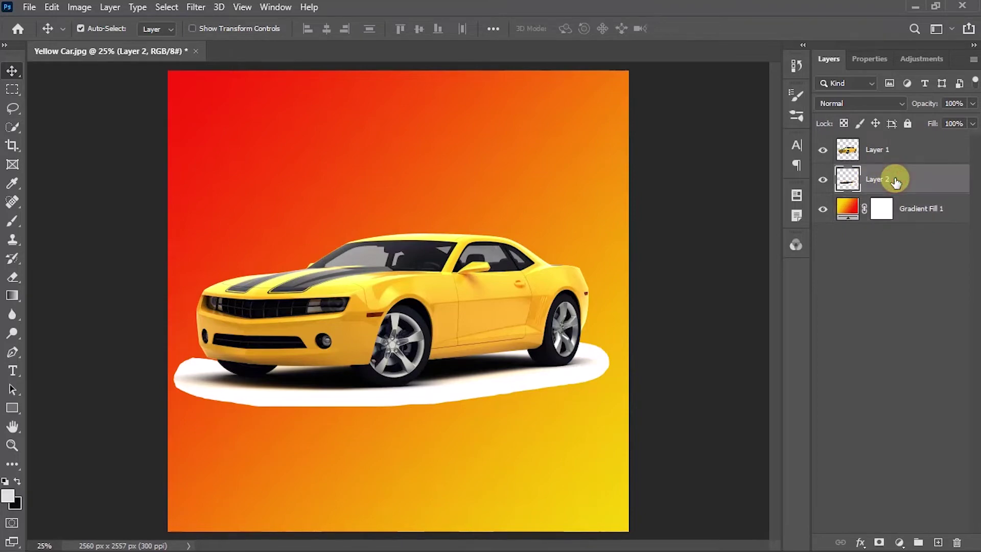
double_click(876, 178)
key(Return)
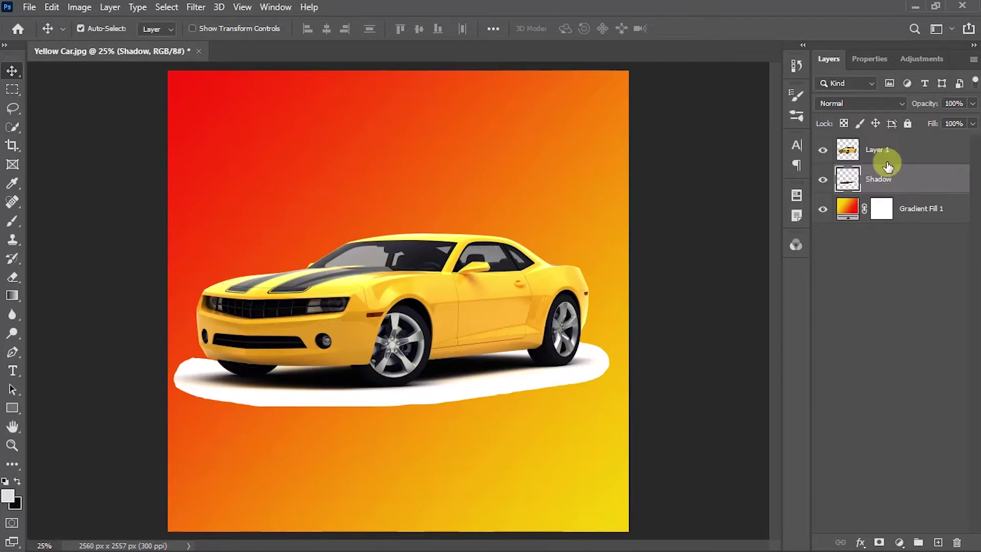
double_click(878, 148)
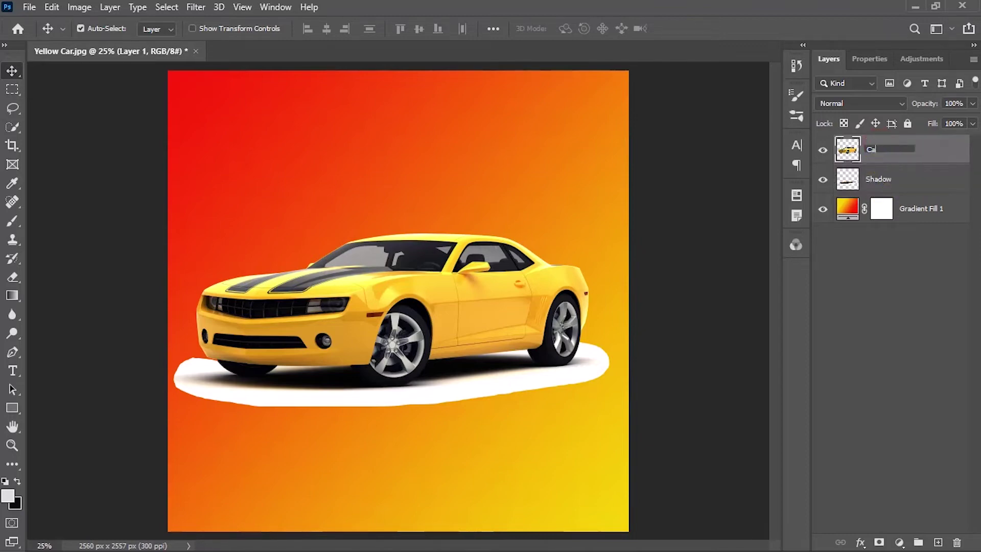
key(Return)
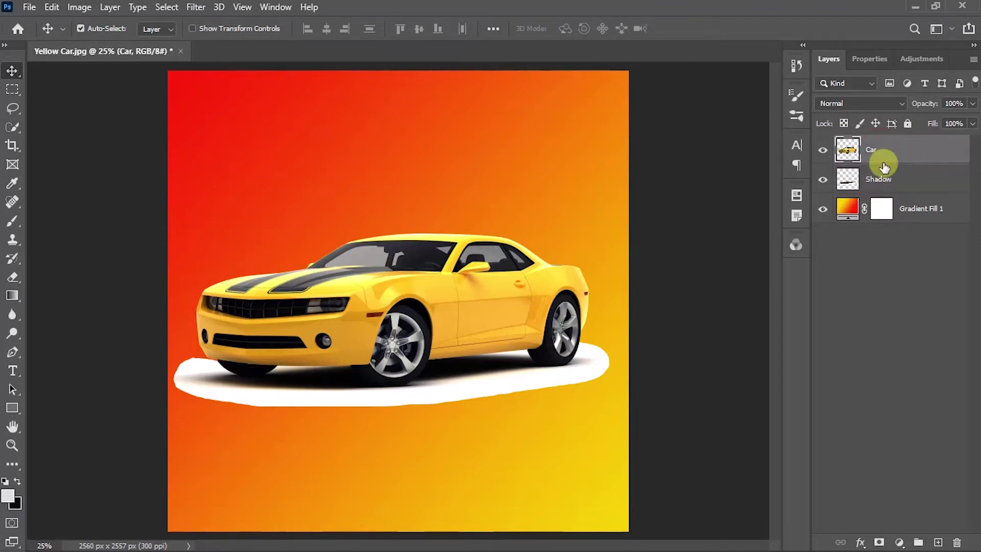
double_click(920, 208)
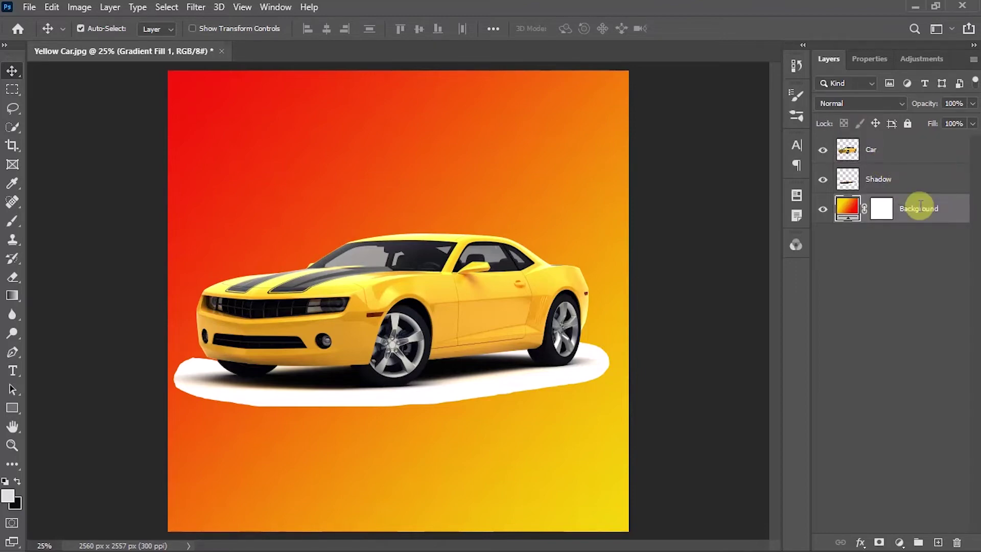
click(909, 178)
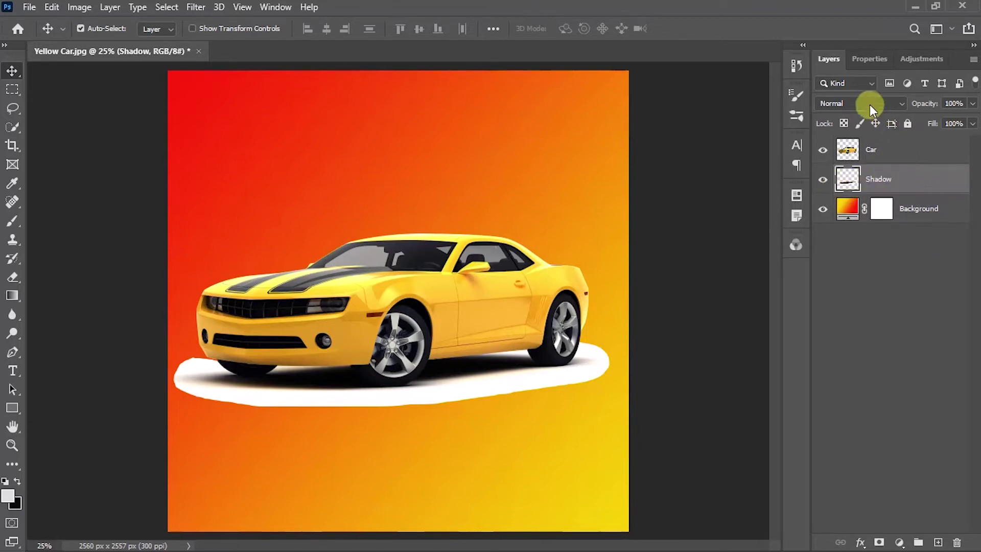
Step: Set the Shadow layer's blend mode to Multiply
click(841, 104)
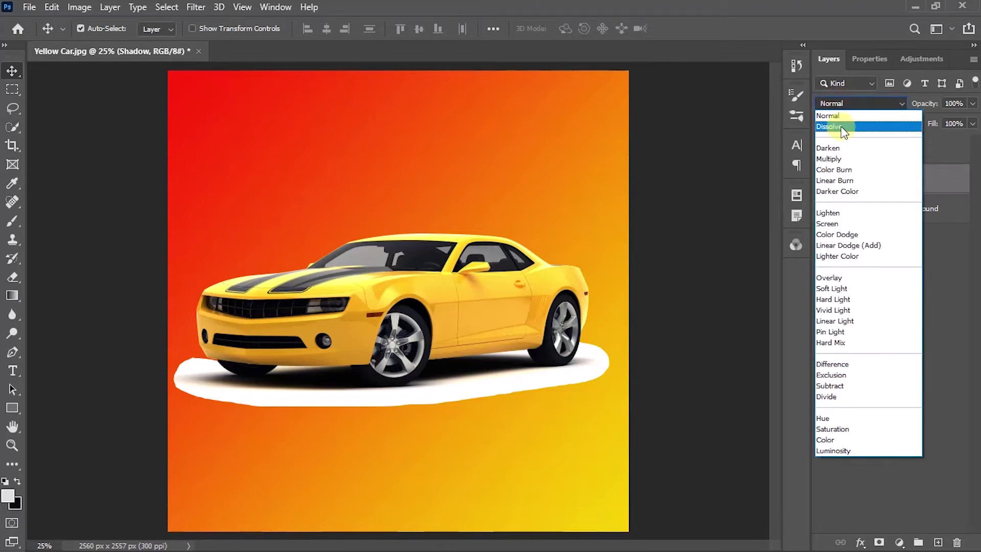
click(861, 160)
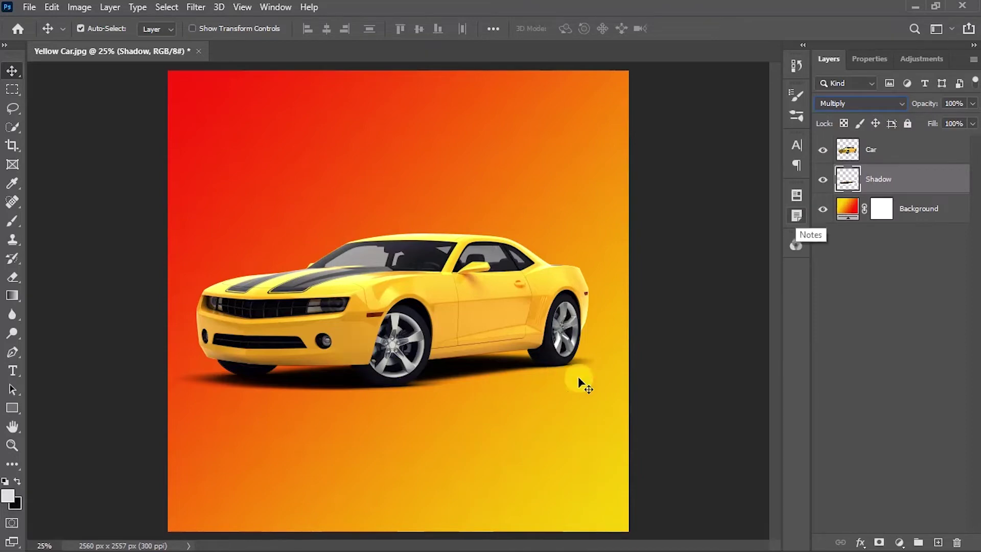
key(ctrl+minus)
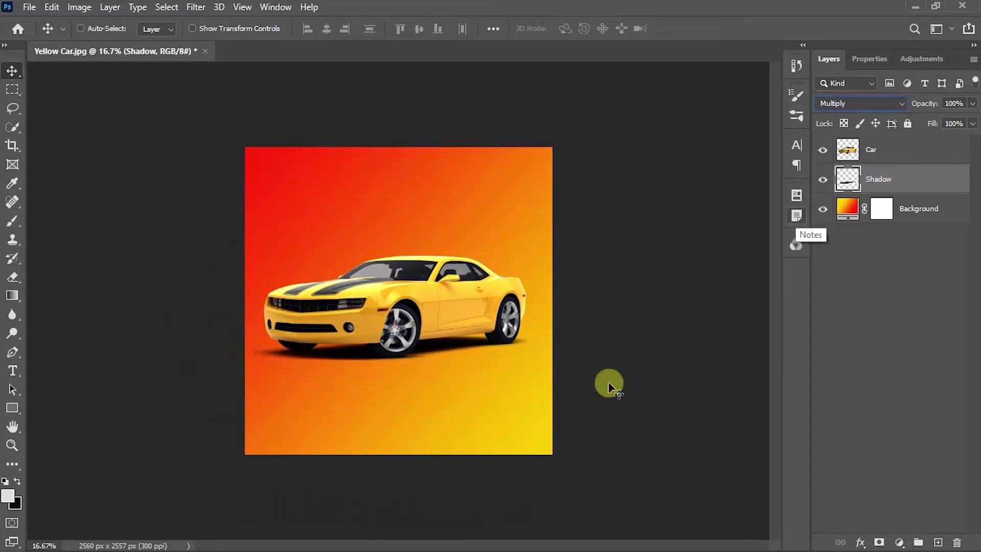
key(ctrl+plus)
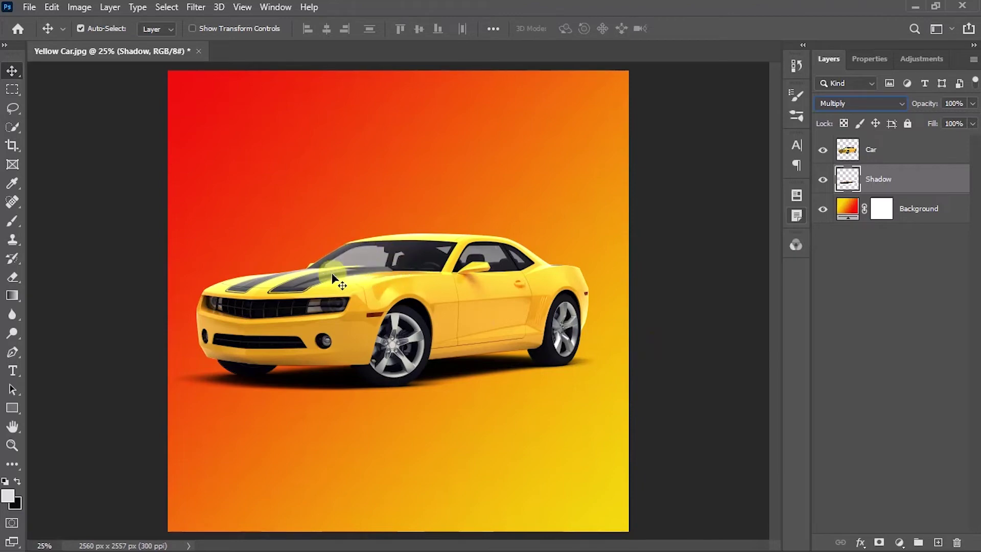
Step: Select the Car layer and add a layer mask to it
click(367, 249)
key(ctrl+plus)
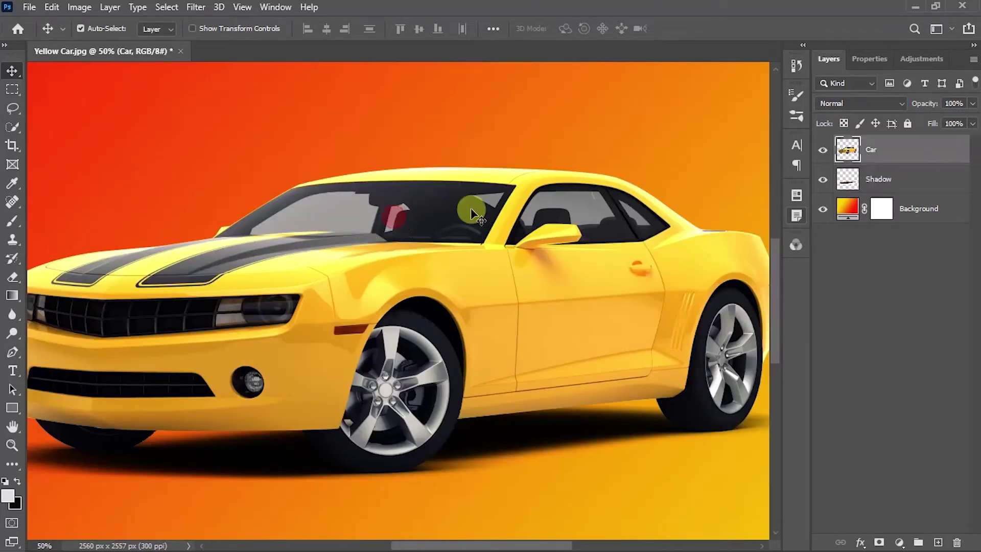
click(639, 219)
key(ctrl+minus)
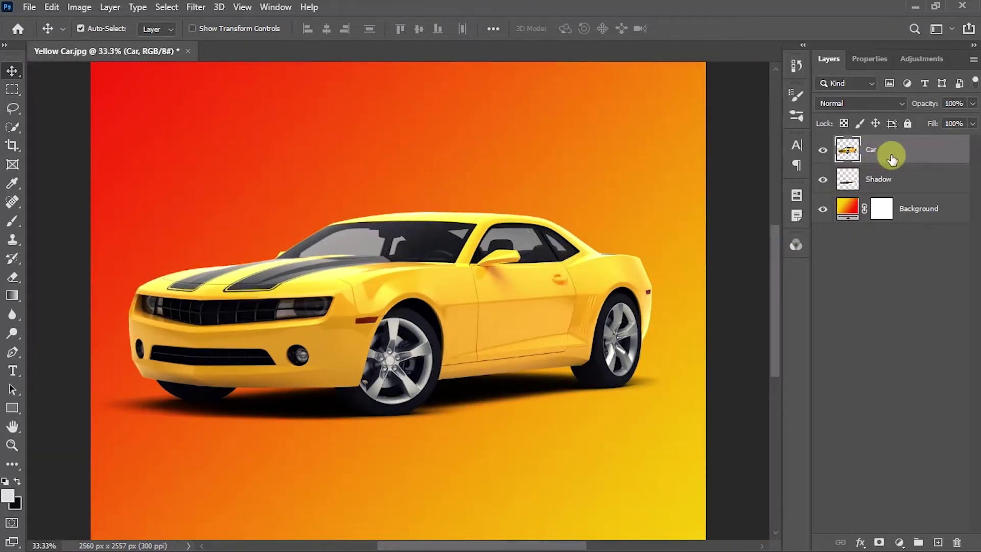
click(879, 543)
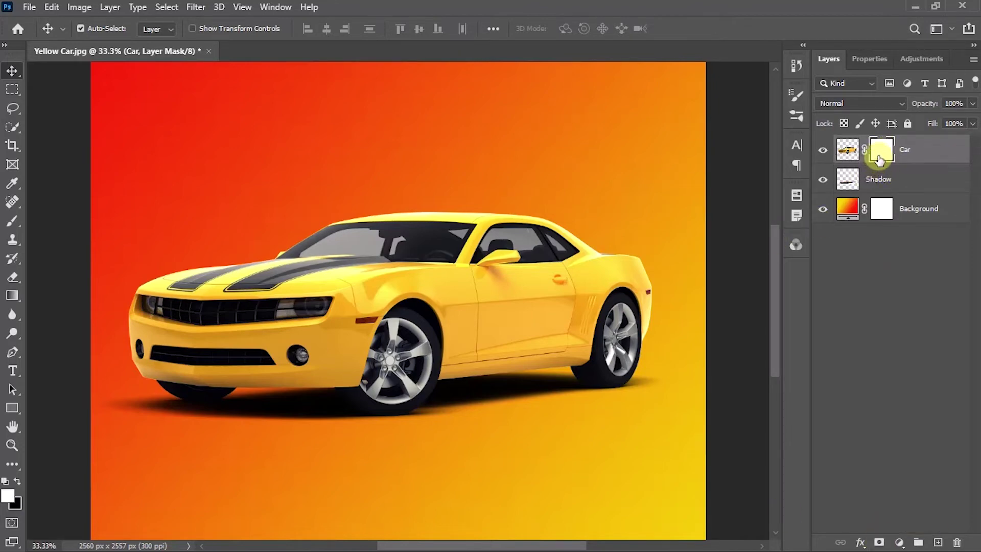
Step: Trace the windshield glass with the Pen tool and convert the path to a selection
key(p)
scroll(352, 363, up, 5)
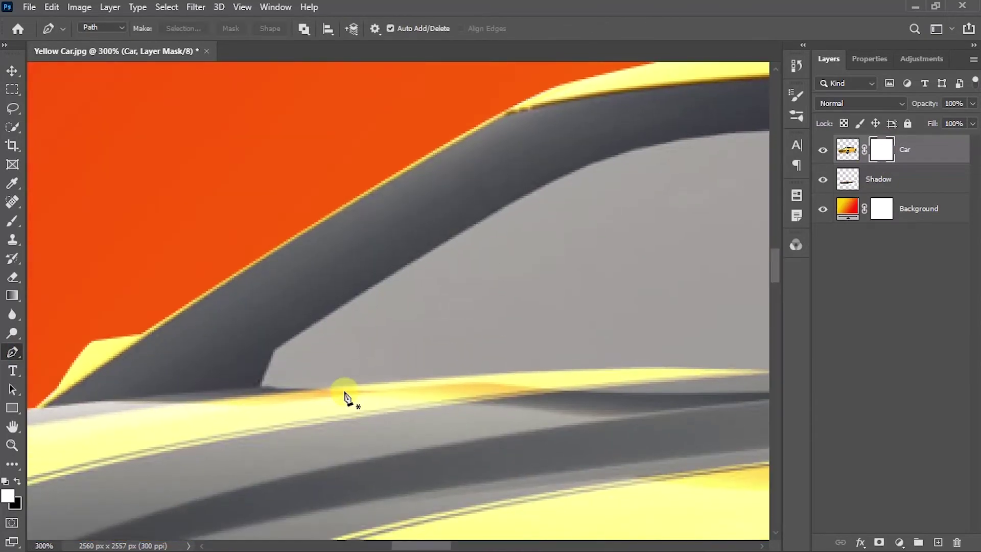
scroll(346, 397, up, 1)
click(219, 420)
scroll(403, 388, up, 5)
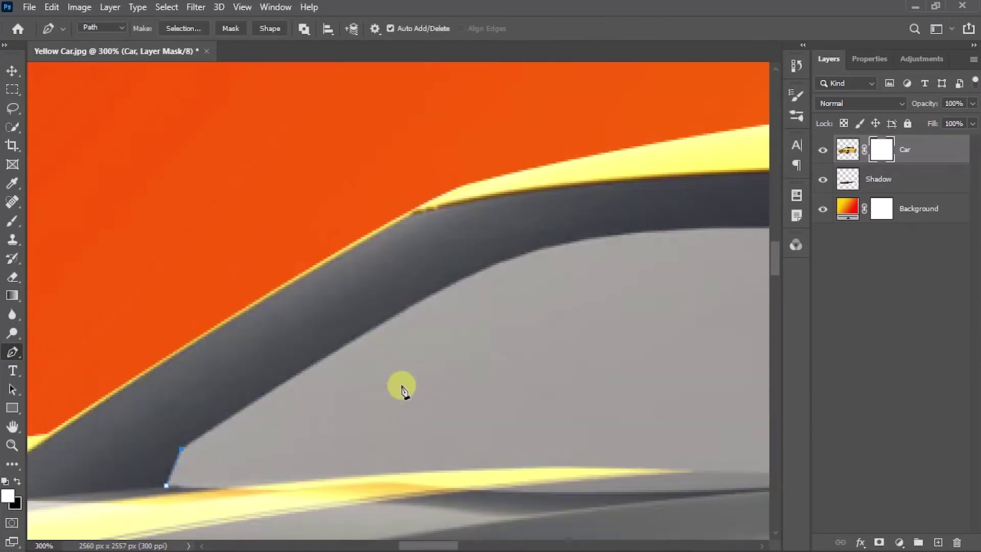
click(220, 306)
click(414, 252)
click(521, 269)
drag(593, 377, 547, 298)
click(385, 294)
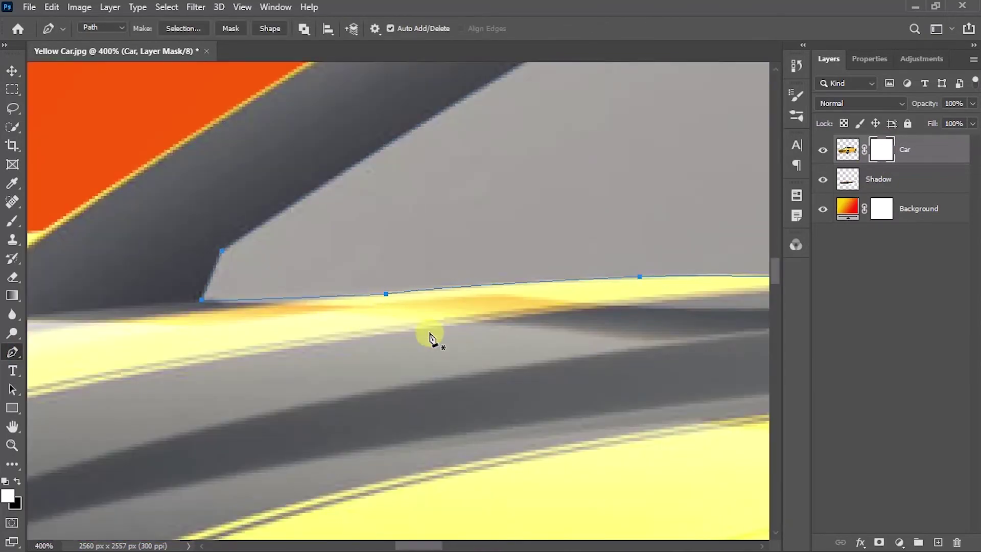
scroll(465, 345, down, 3)
key(ctrl+Return)
key(v)
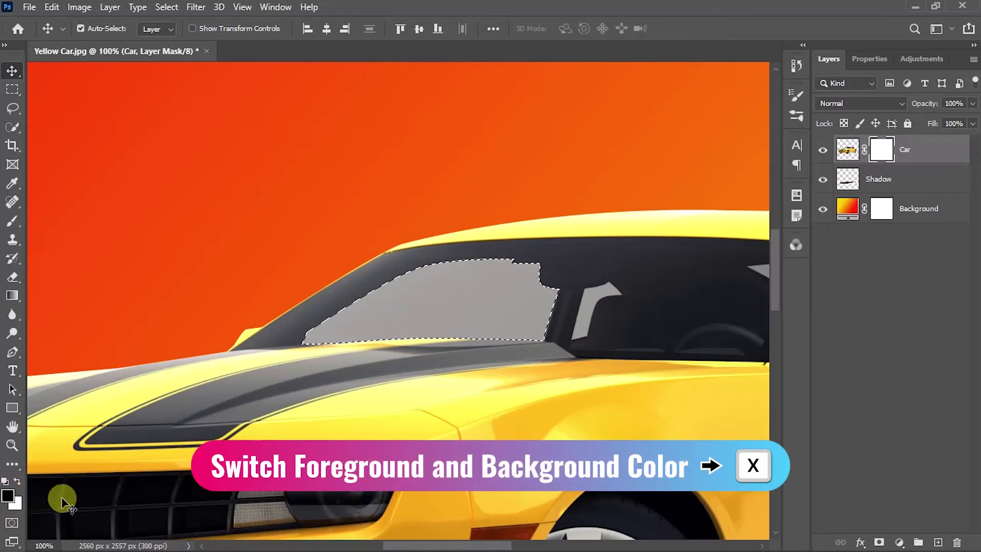
Step: Set the foreground to grey a0a0a0 and fill the windshield mask selection with it
click(8, 498)
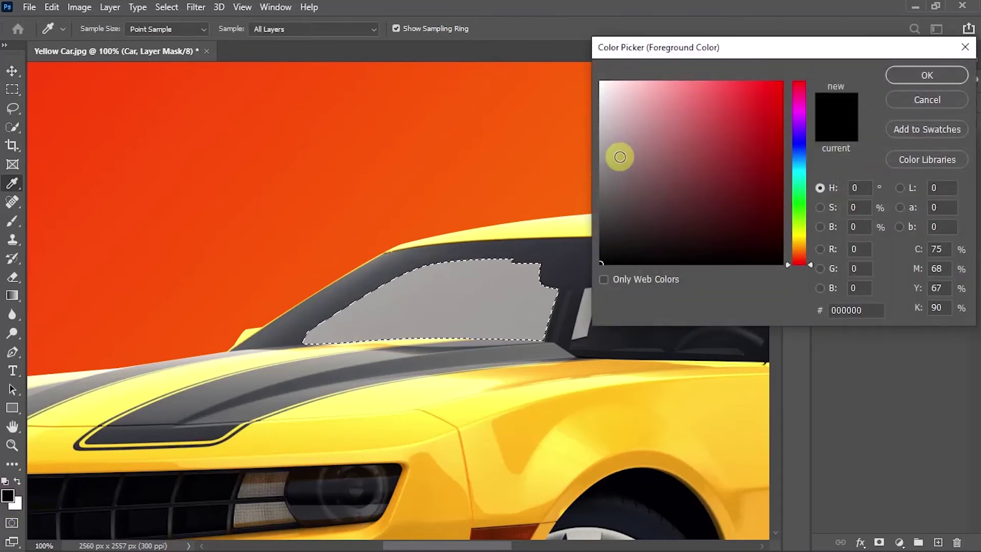
drag(618, 152, 595, 150)
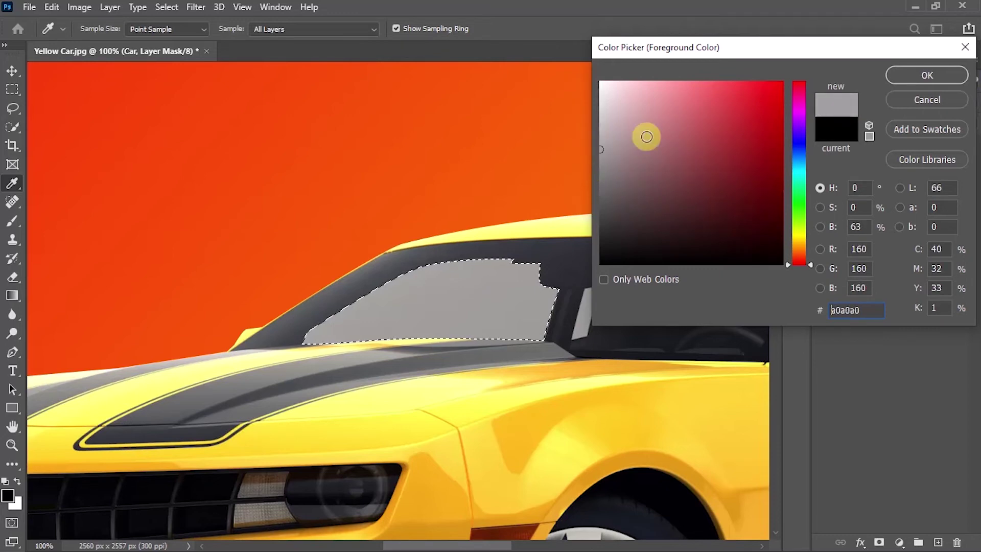
click(909, 76)
key(v)
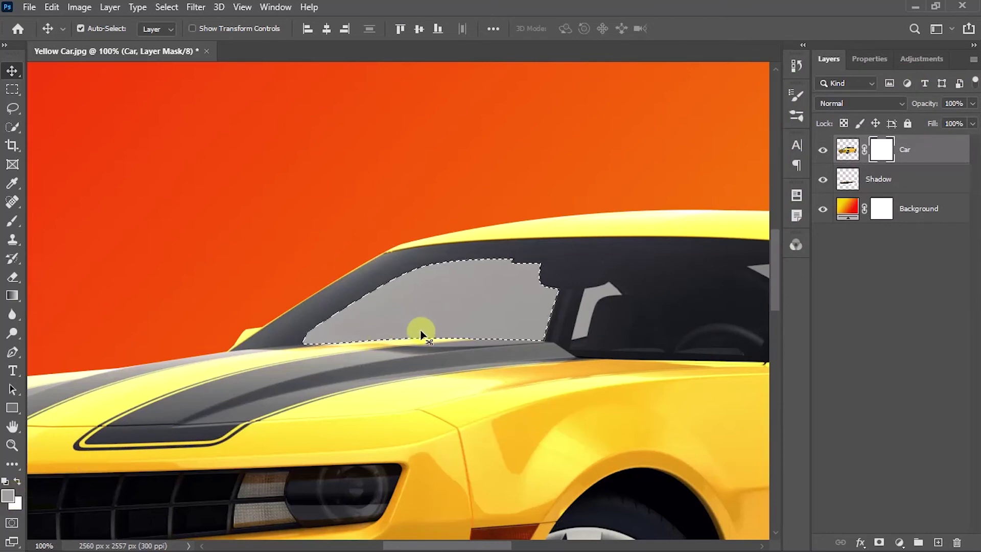
key(alt+Delete)
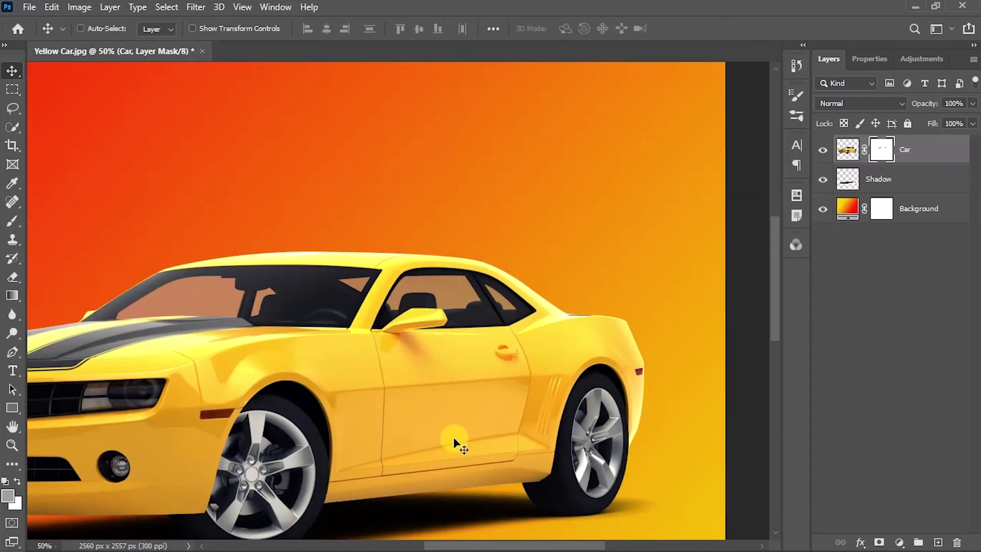
key(ctrl+minus)
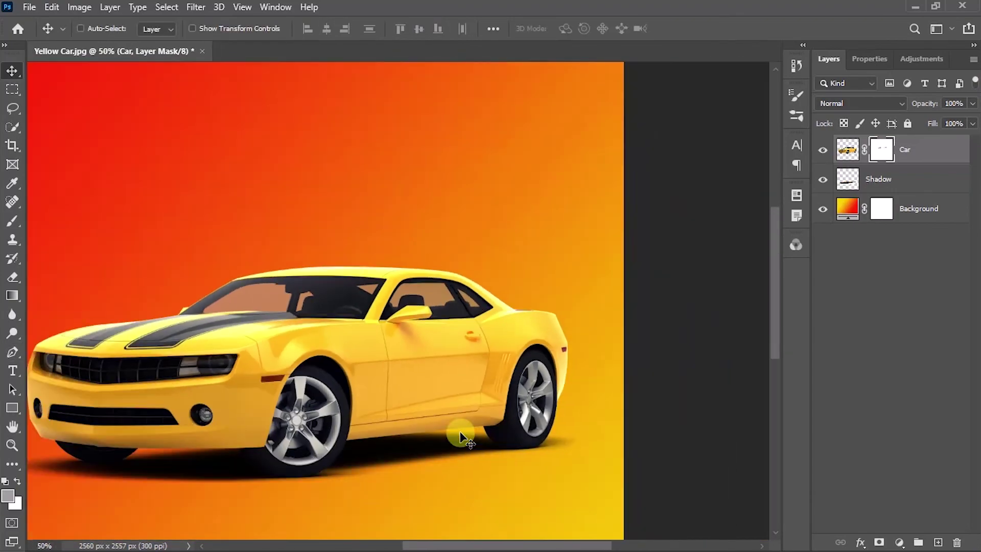